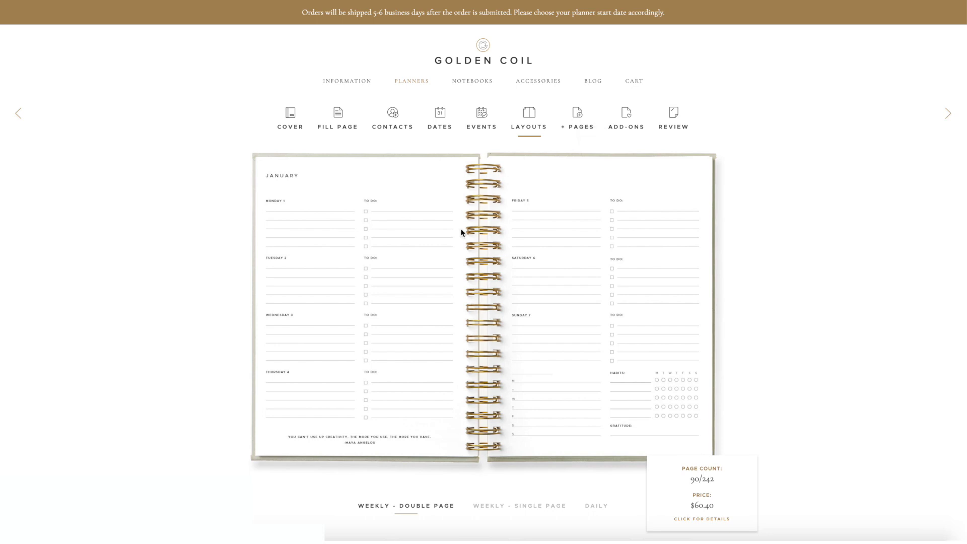
click(579, 130)
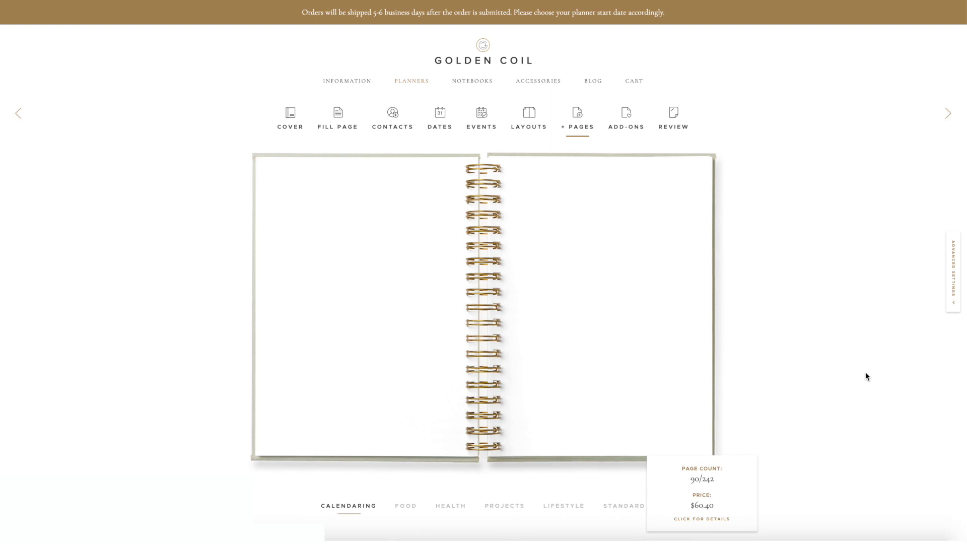
key(ctrl+plus)
key(ctrl+plus)
key(ctrl+plus)
key(ctrl+minus)
key(ctrl+minus)
key(ctrl+minus)
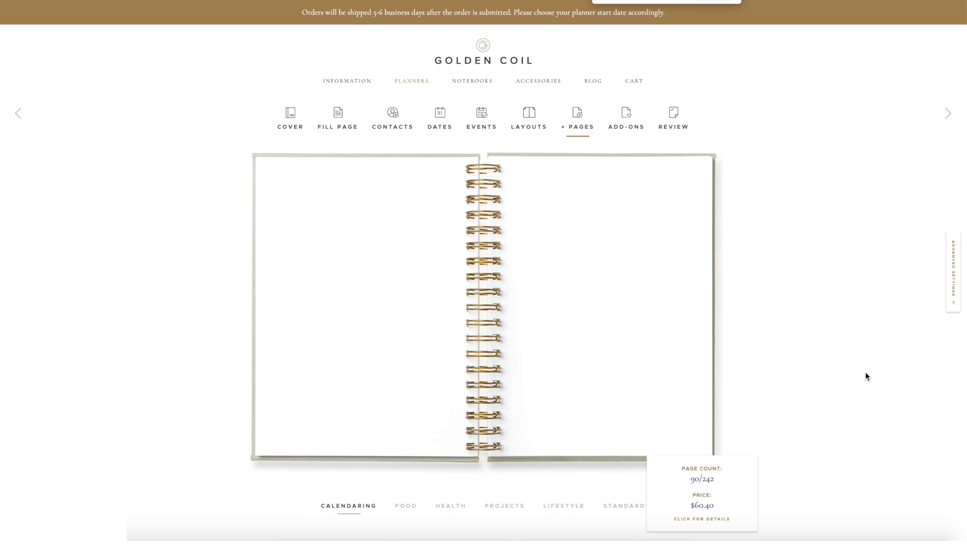
Step: Add two Year At A Glance pages and a Reminders page to the start of the planner
scroll(865, 372, down, 3)
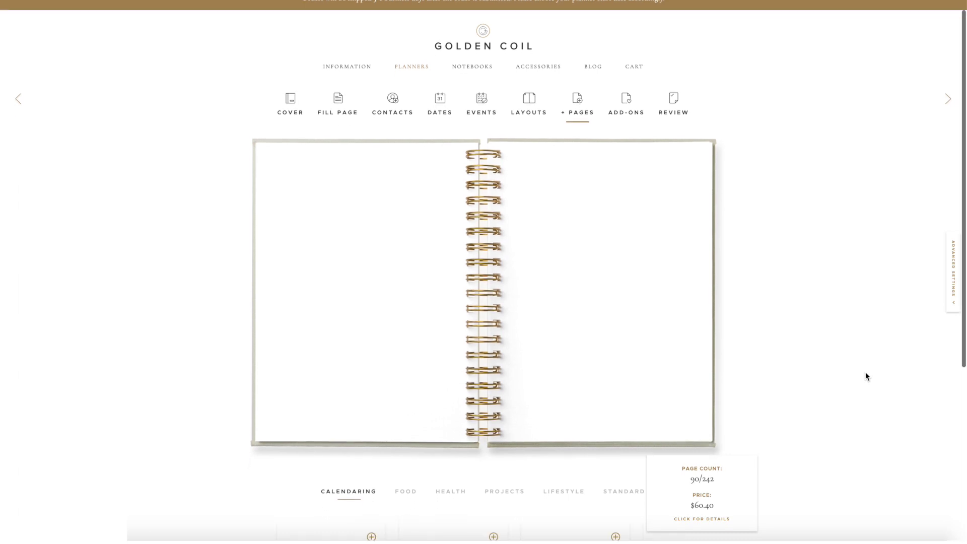
scroll(865, 376, up, 1)
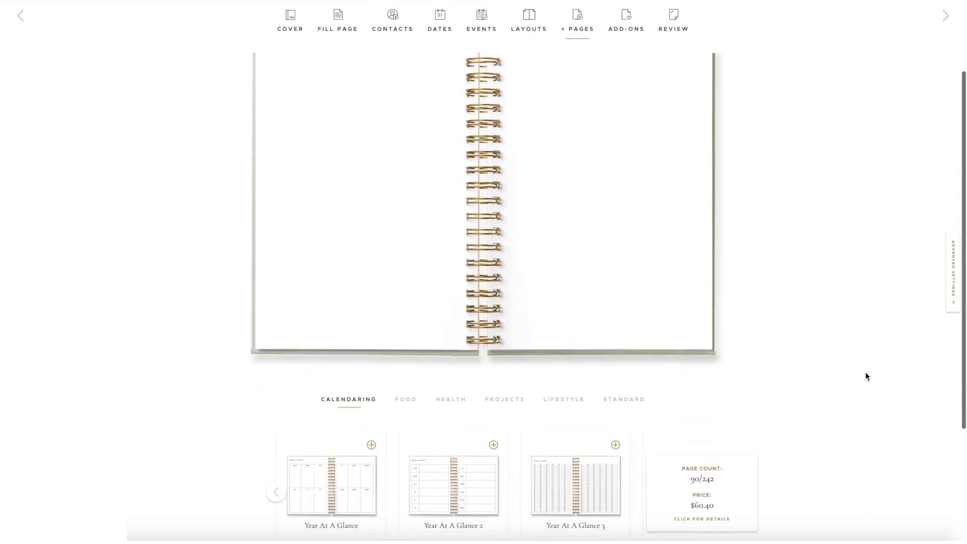
scroll(865, 376, down, 2)
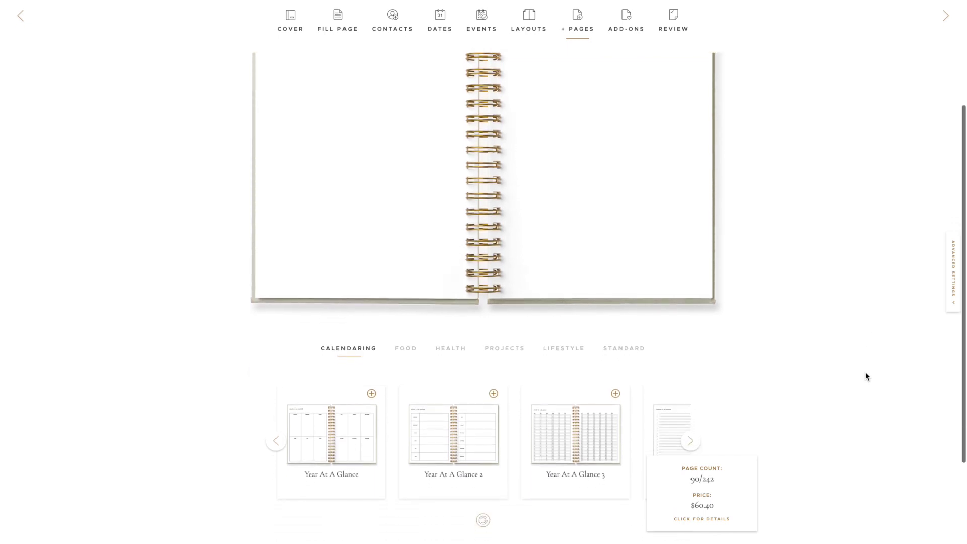
mouse_move(429, 410)
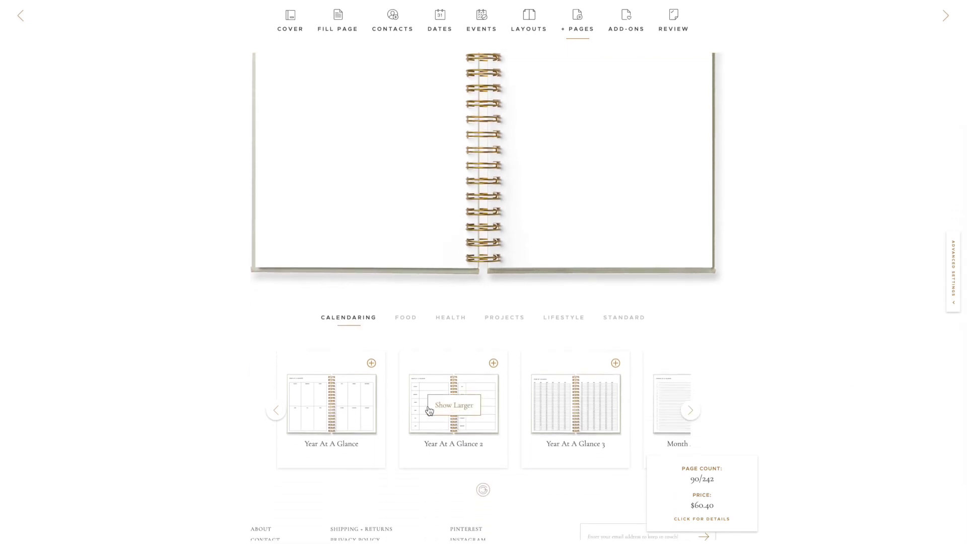
click(372, 363)
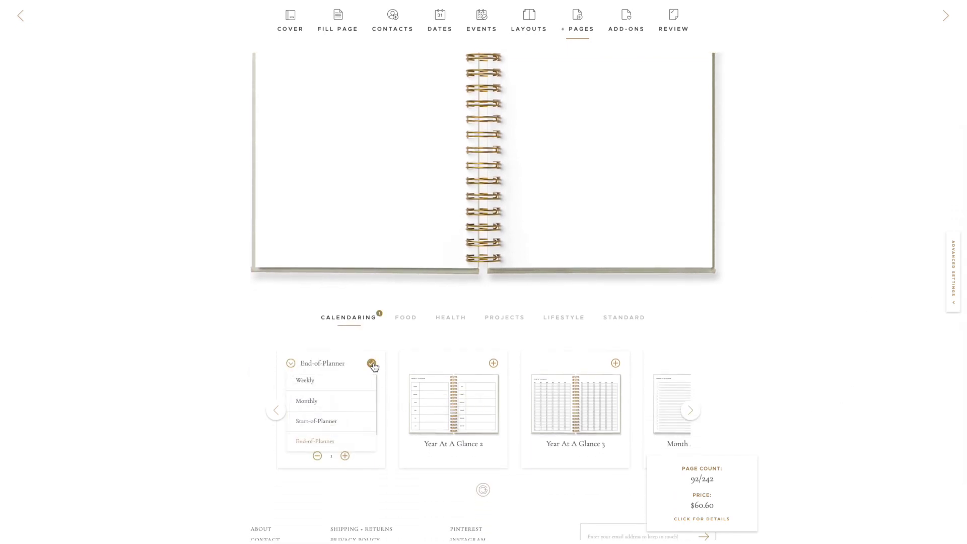
click(321, 422)
click(345, 456)
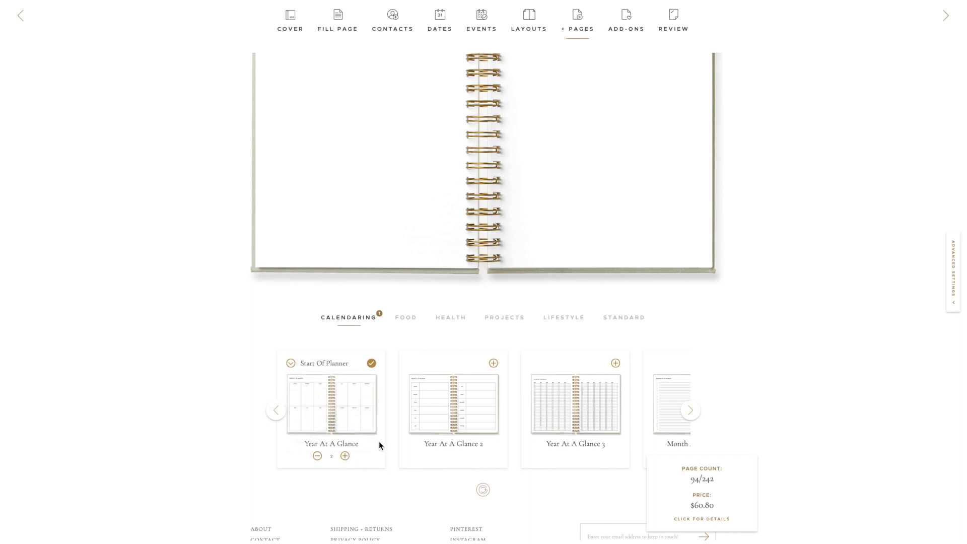
scroll(502, 432, right, 8)
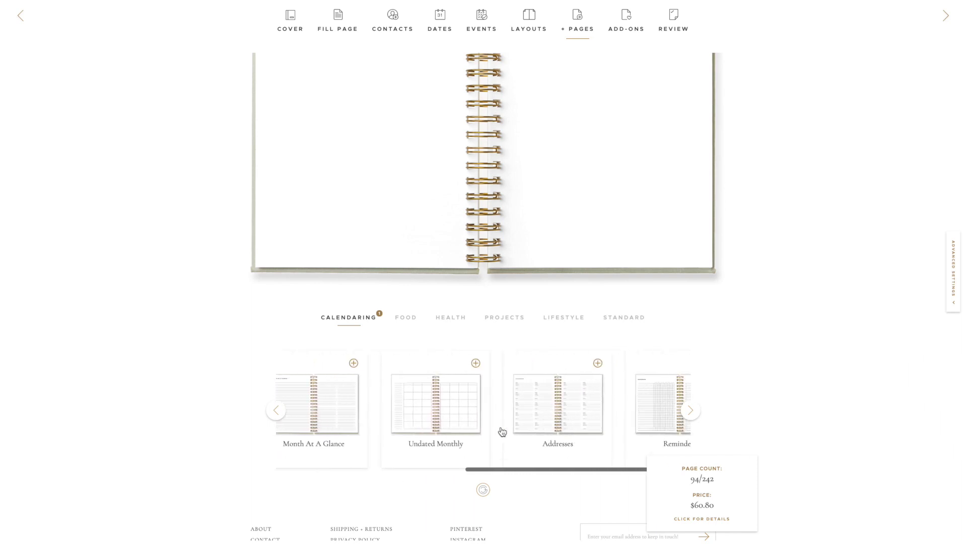
click(674, 363)
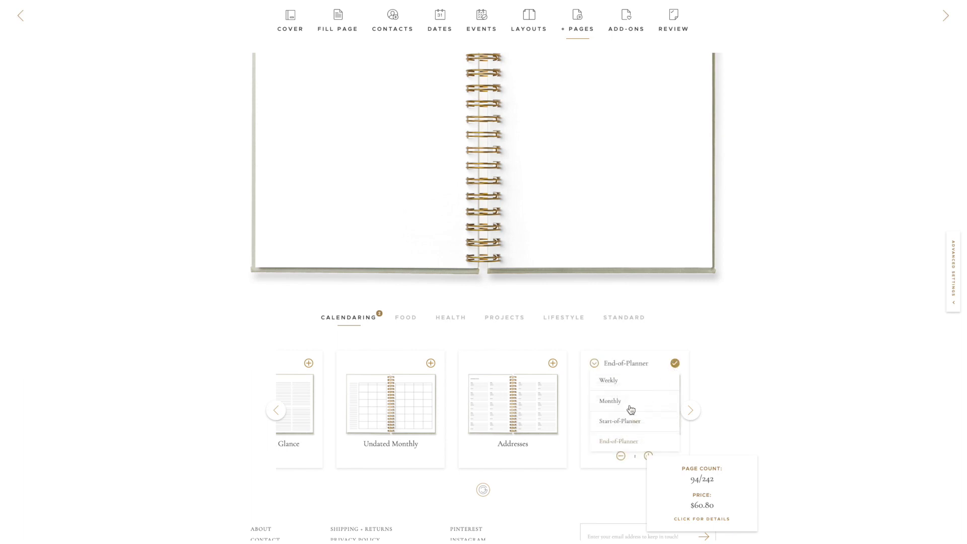
click(622, 422)
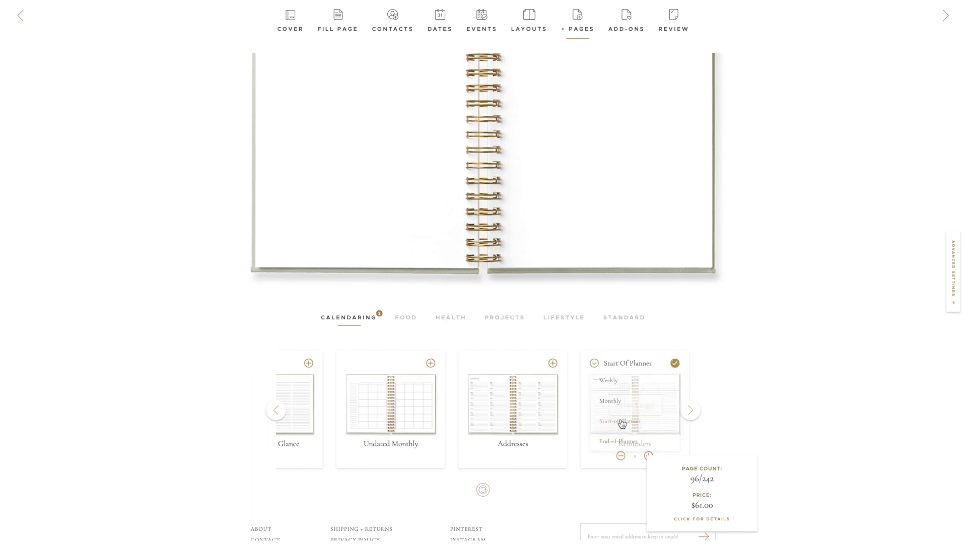
Step: Add the Health category's Wellness page to every weekly spread
click(456, 320)
click(372, 363)
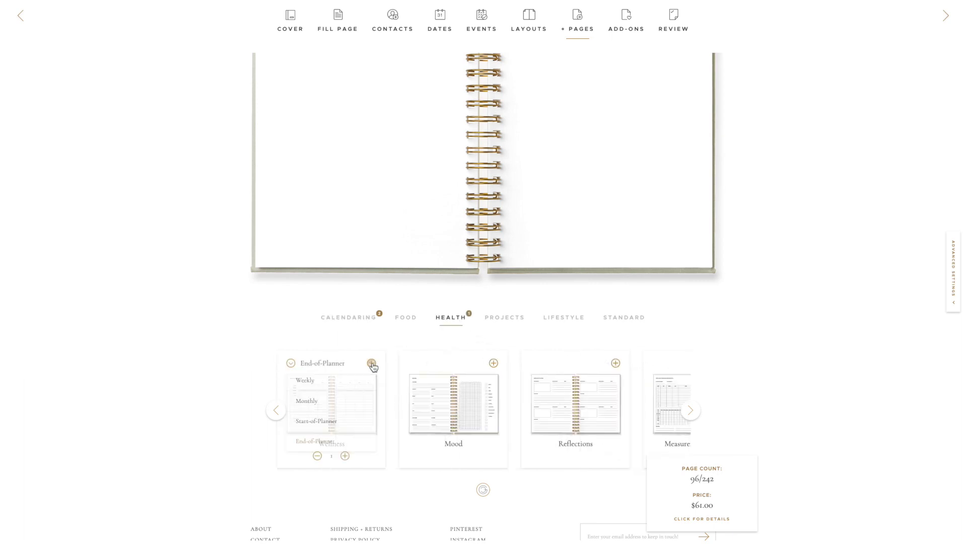
click(317, 384)
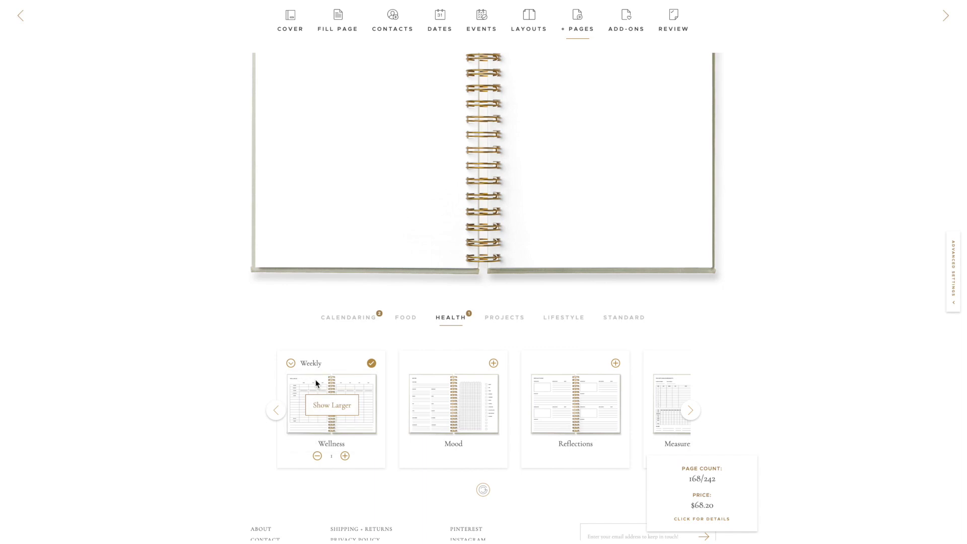
Step: Add 10 Standard Dot pages at the end of the planner
click(624, 317)
scroll(607, 425, right, 5)
click(590, 363)
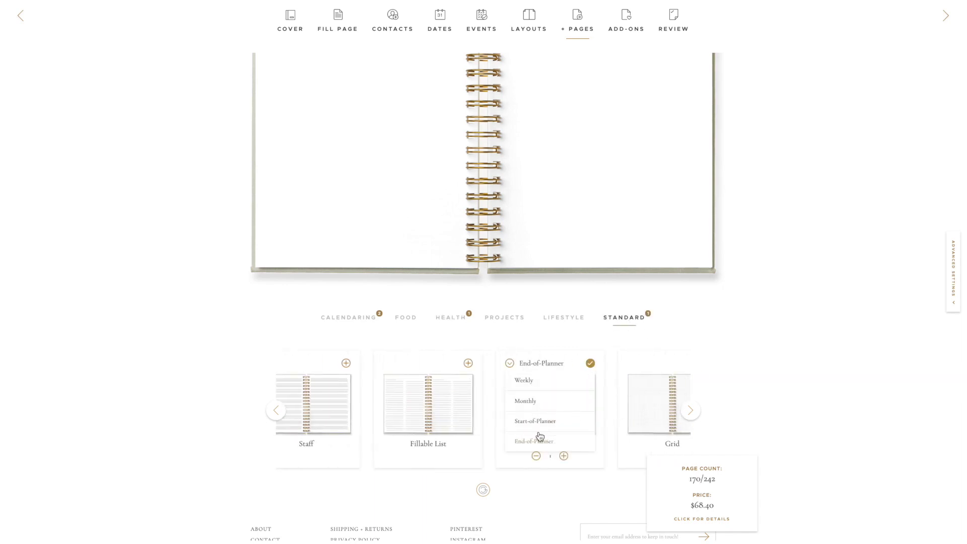
click(537, 438)
click(564, 457)
click(563, 455)
click(564, 456)
click(564, 455)
click(564, 455)
click(564, 456)
click(563, 456)
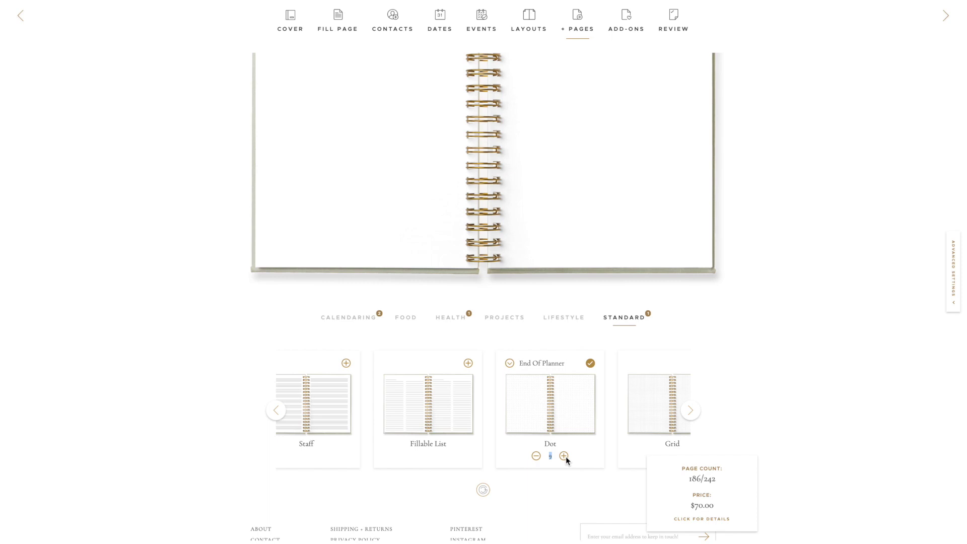
click(564, 455)
click(563, 456)
Step: Add Blank pages at the end of the planner and raise their quantity
scroll(566, 456, right, 5)
click(635, 363)
click(597, 429)
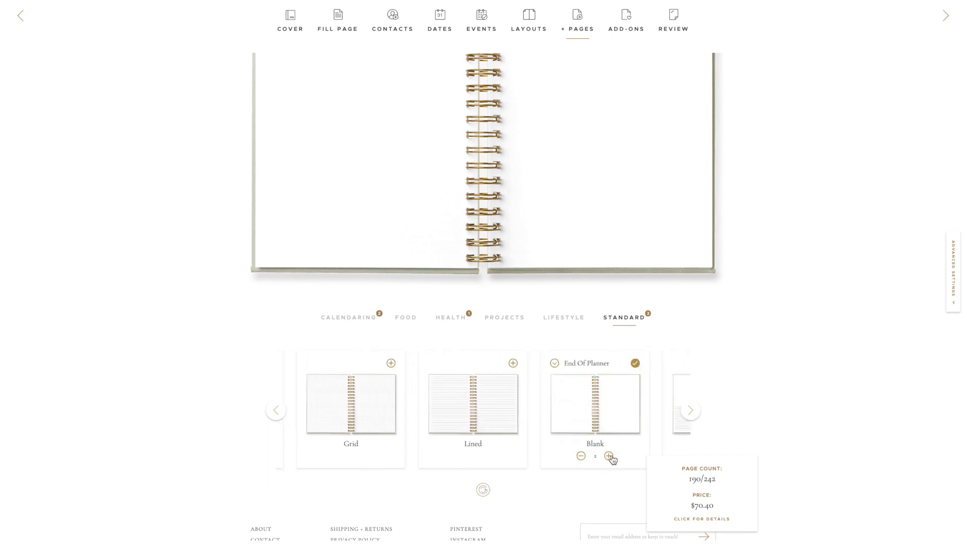
click(609, 456)
click(609, 455)
click(608, 456)
click(608, 456)
click(609, 456)
click(609, 456)
click(609, 456)
click(609, 455)
click(608, 456)
Step: Add 10 Half Lined pages at the end of the planner
scroll(611, 456, right, 3)
click(674, 363)
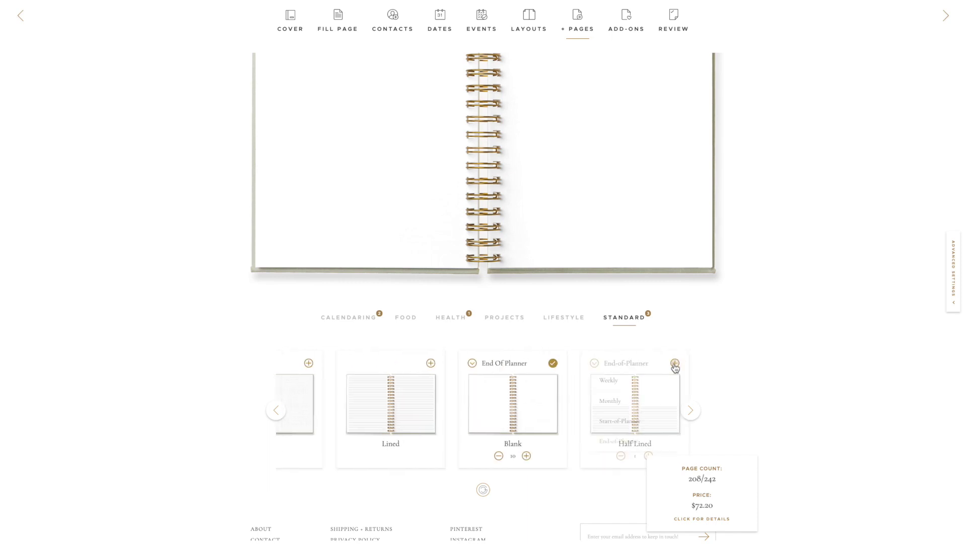
click(642, 450)
double_click(648, 455)
double_click(648, 456)
double_click(648, 456)
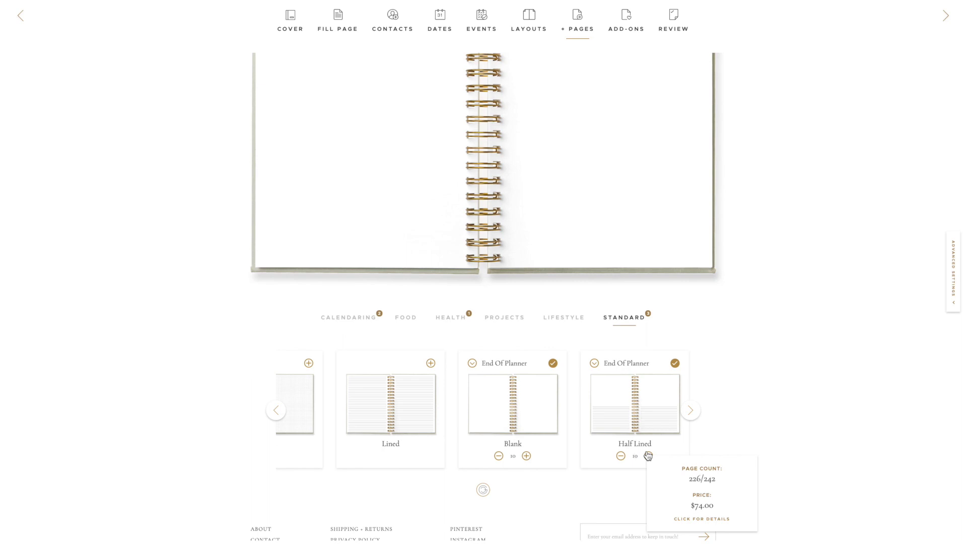
double_click(648, 456)
click(648, 455)
scroll(644, 295, up, 1)
scroll(642, 290, up, 2)
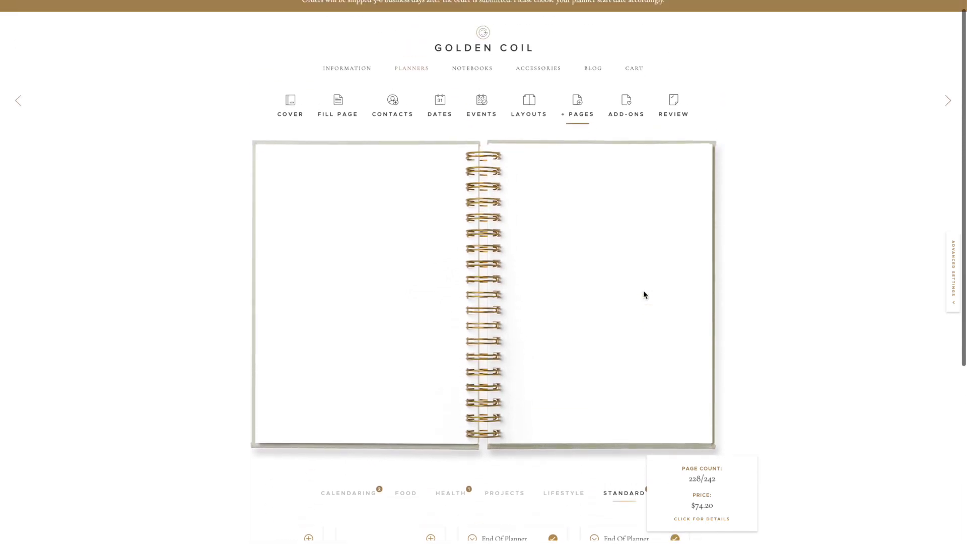
Step: Open Advanced Settings and briefly expand the Start of Planner and Monthly page lists, then collapse them
click(948, 280)
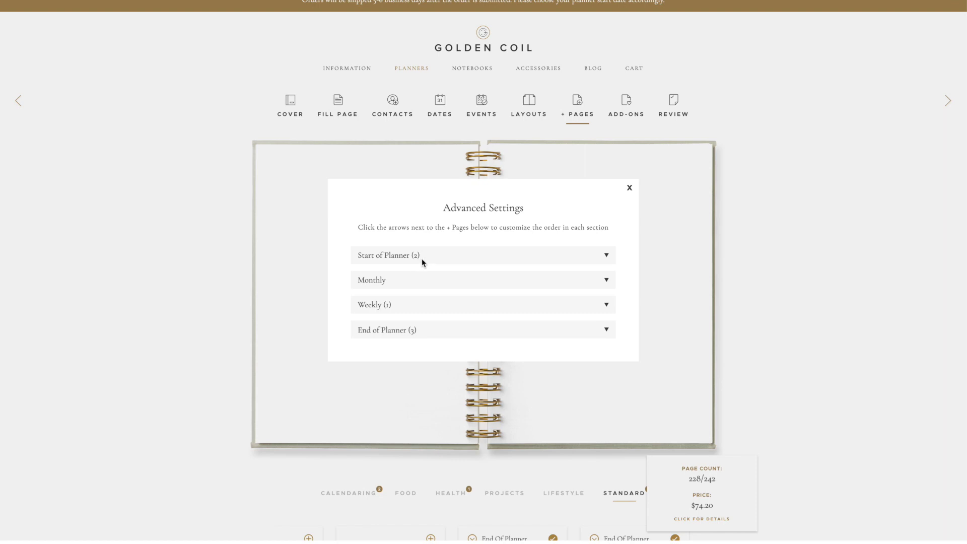
click(432, 255)
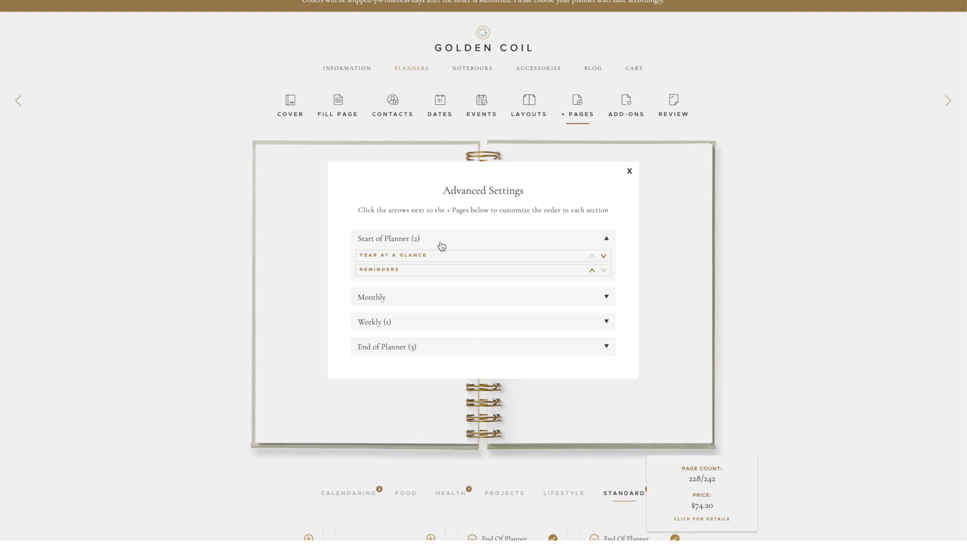
click(439, 240)
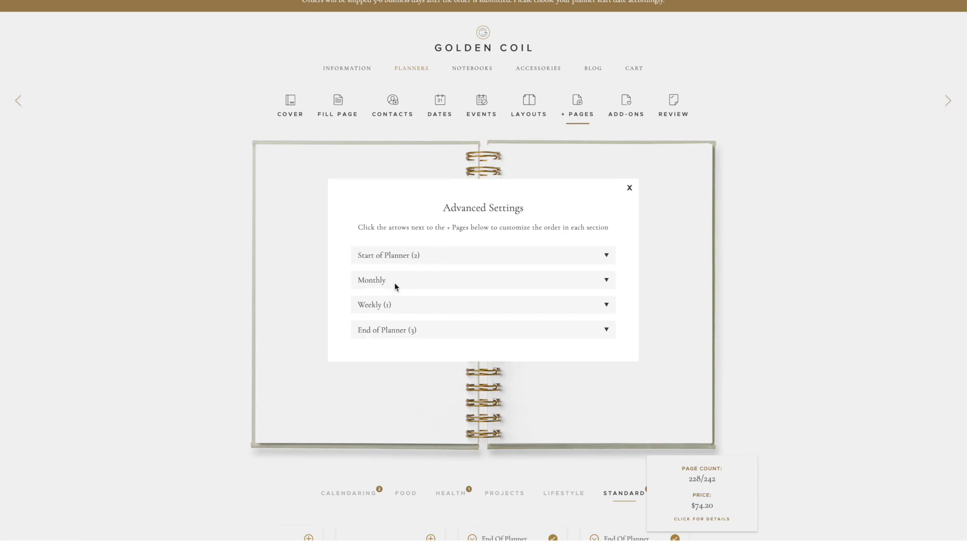
click(410, 283)
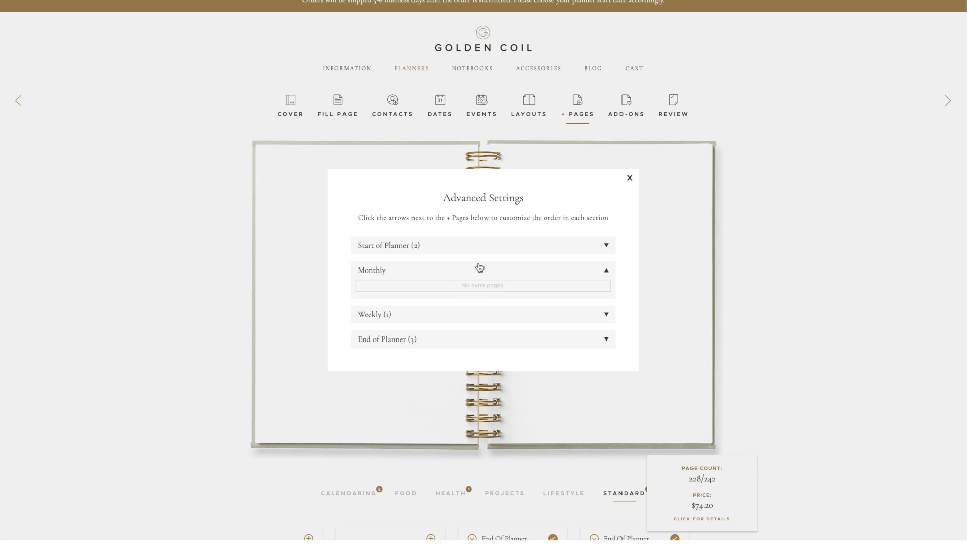
click(405, 273)
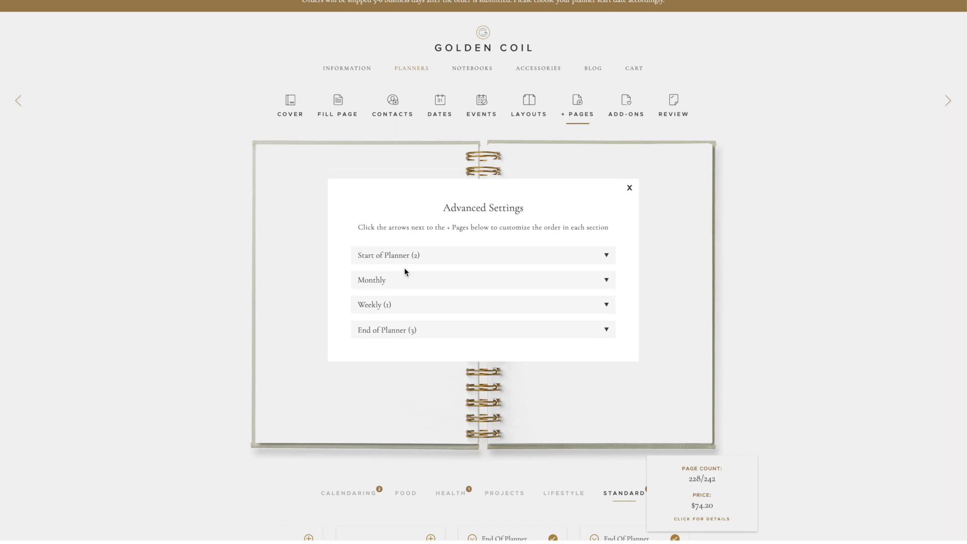
Step: Check the Weekly and End of Planner page lists, then collapse them
click(417, 303)
click(416, 297)
click(418, 331)
click(420, 315)
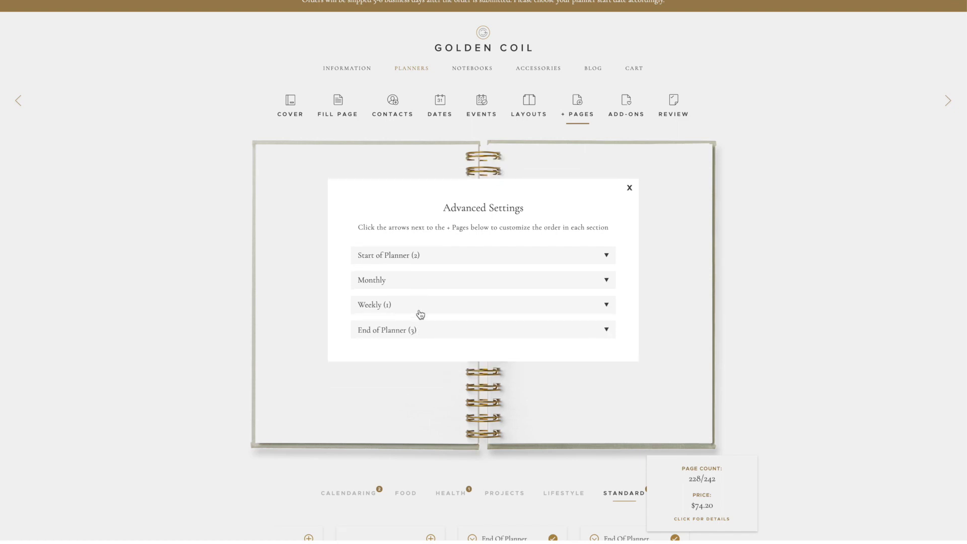
Step: Swap Year at a Glance and Reminders back and forth, leaving Year at a Glance first
click(478, 260)
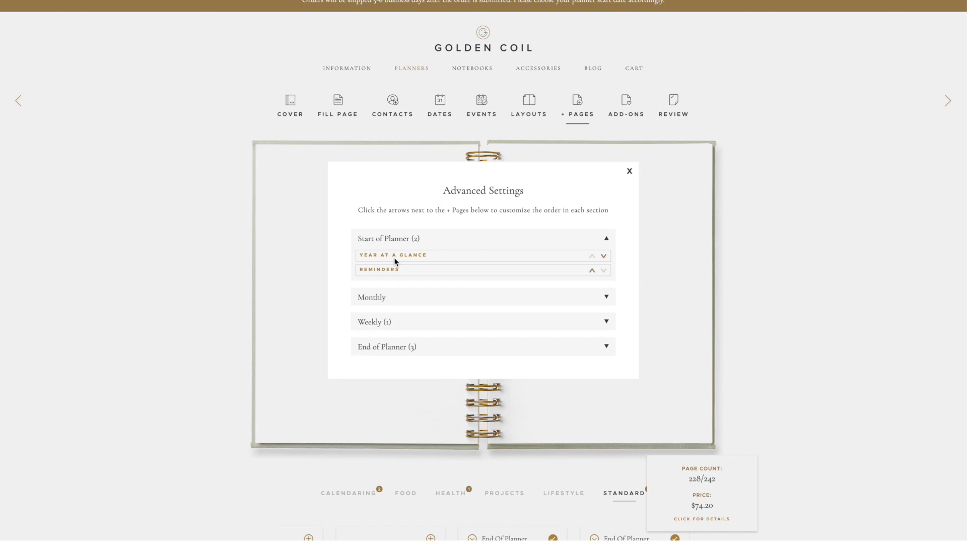
click(604, 256)
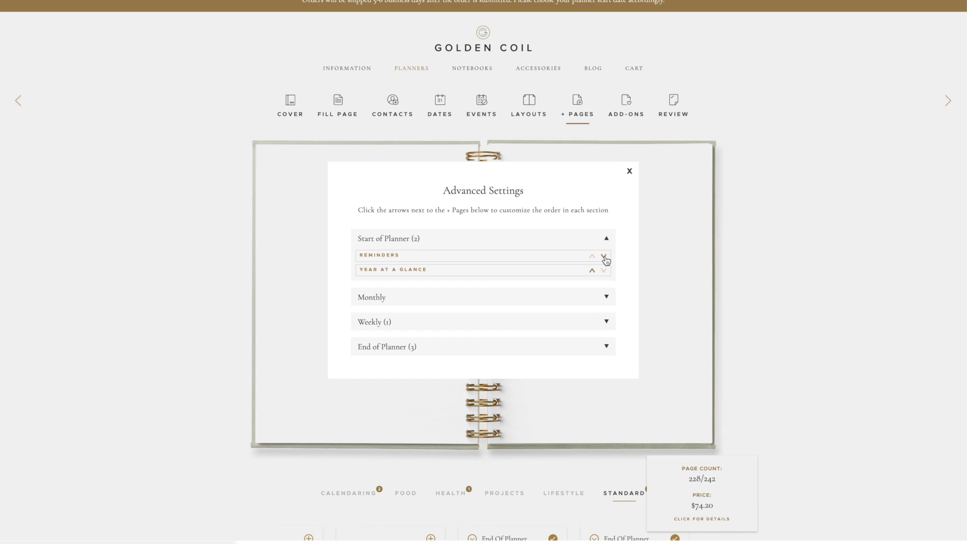
click(592, 271)
click(603, 257)
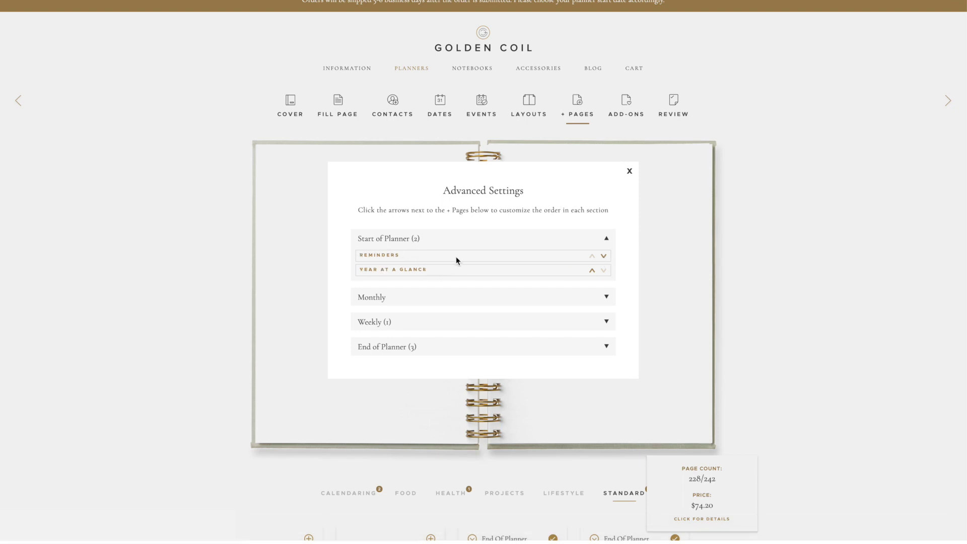
click(591, 271)
Step: Review the Start and End of Planner pages, then close Advanced Settings
click(606, 239)
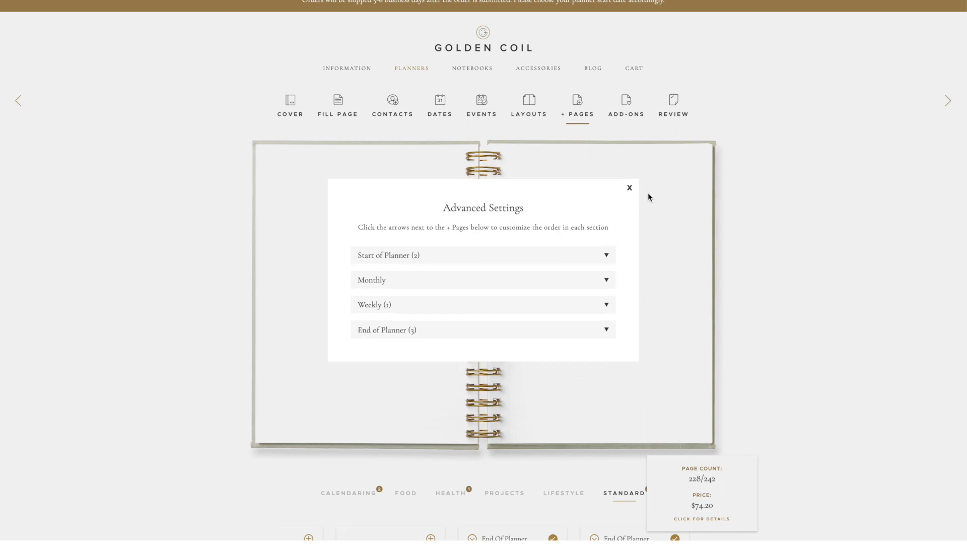
click(606, 256)
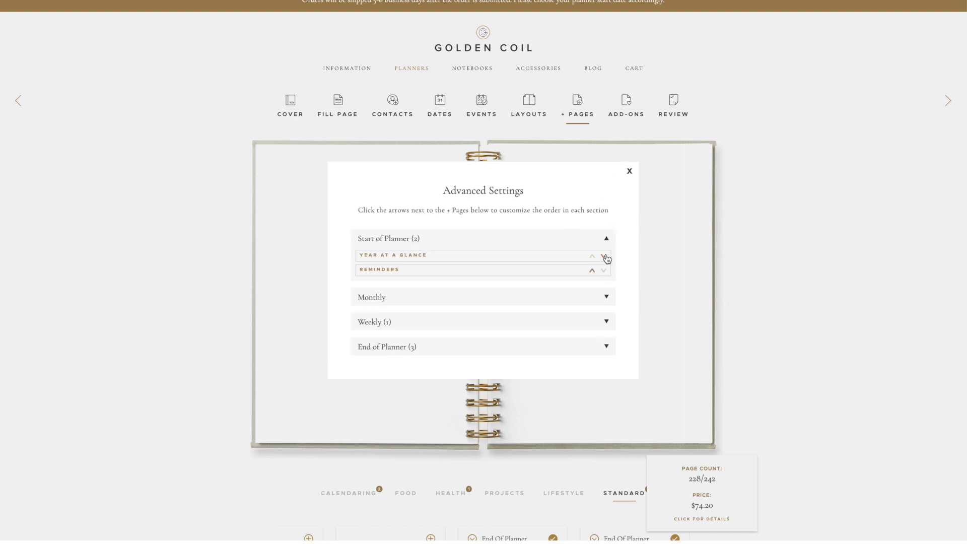
click(607, 346)
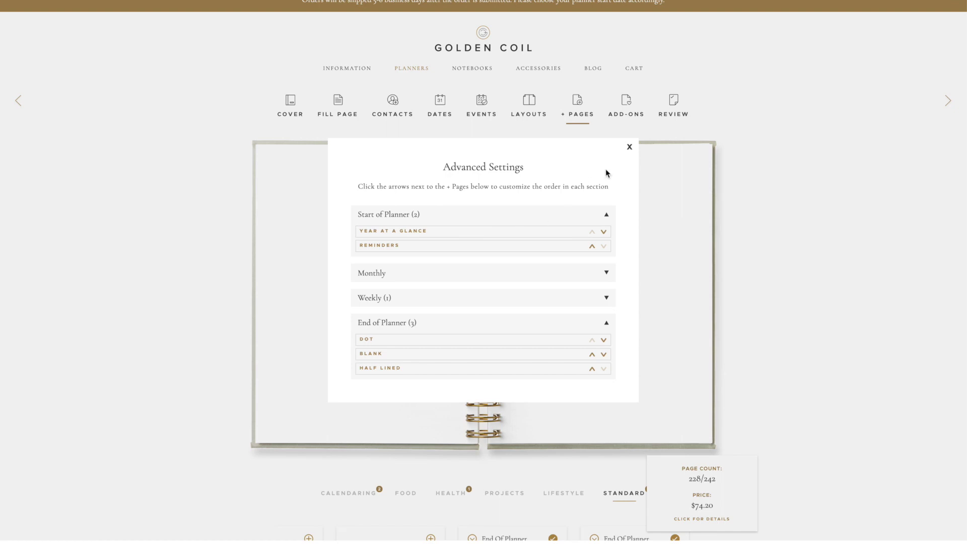
click(630, 148)
Step: Move the Dot pages to Start of Planner, ordered between Year at a Glance and Reminders
scroll(528, 385, down, 4)
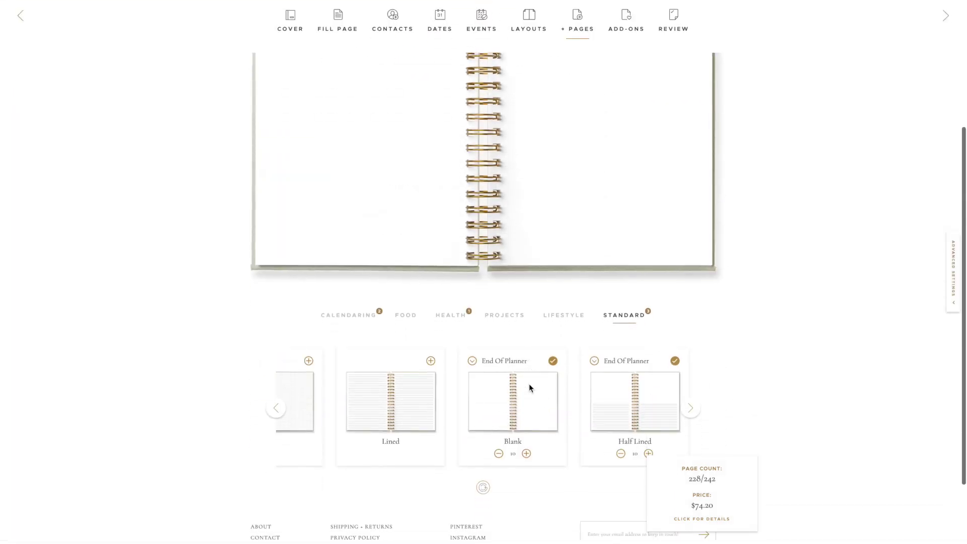
scroll(529, 388, left, 2)
scroll(529, 387, left, 3)
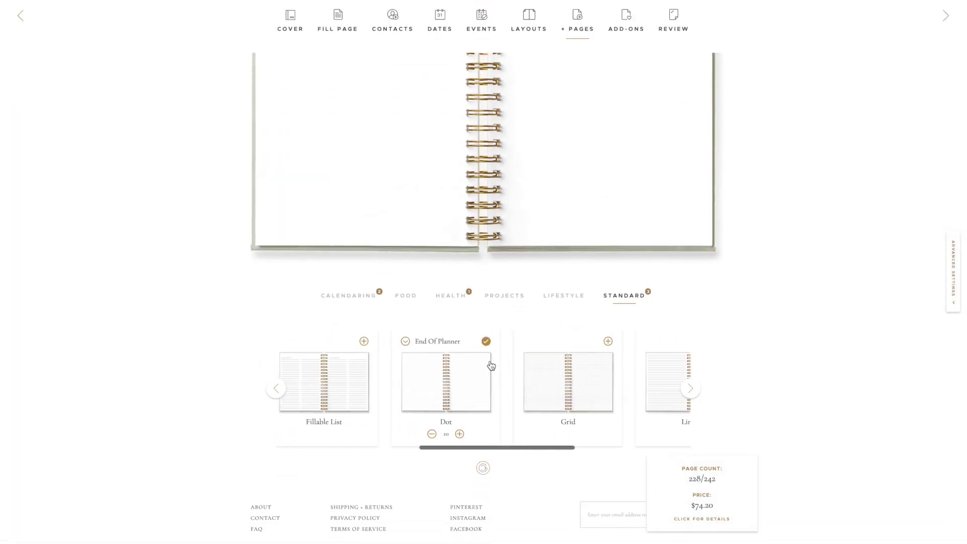
click(408, 341)
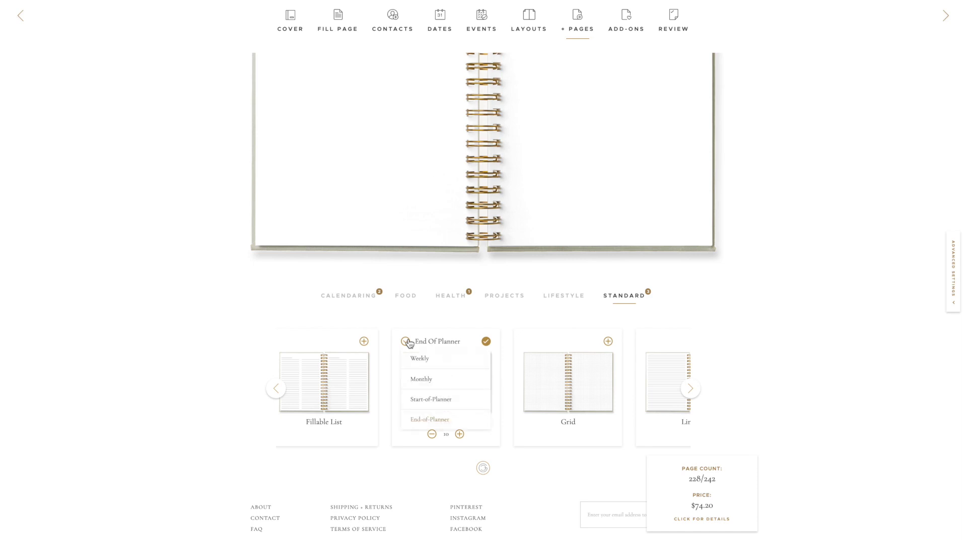
click(420, 400)
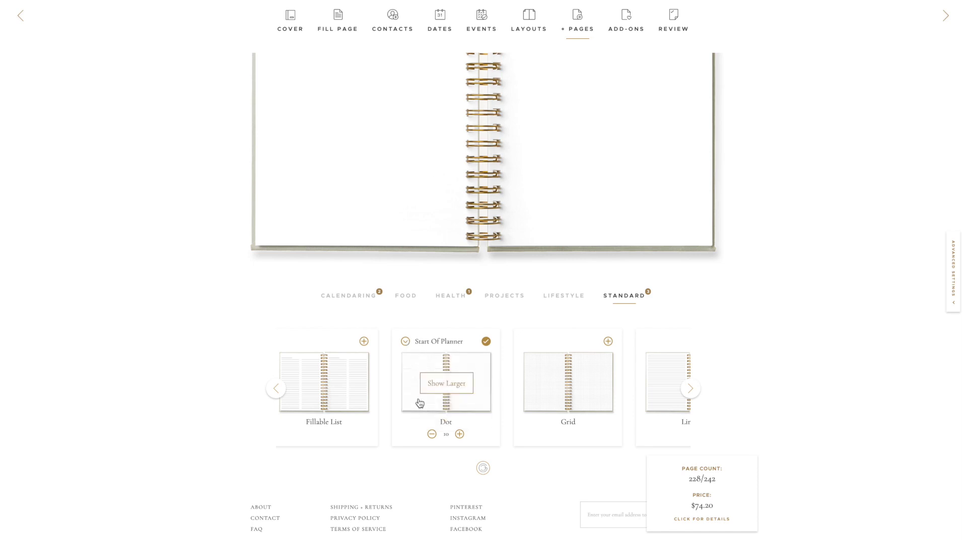
click(952, 273)
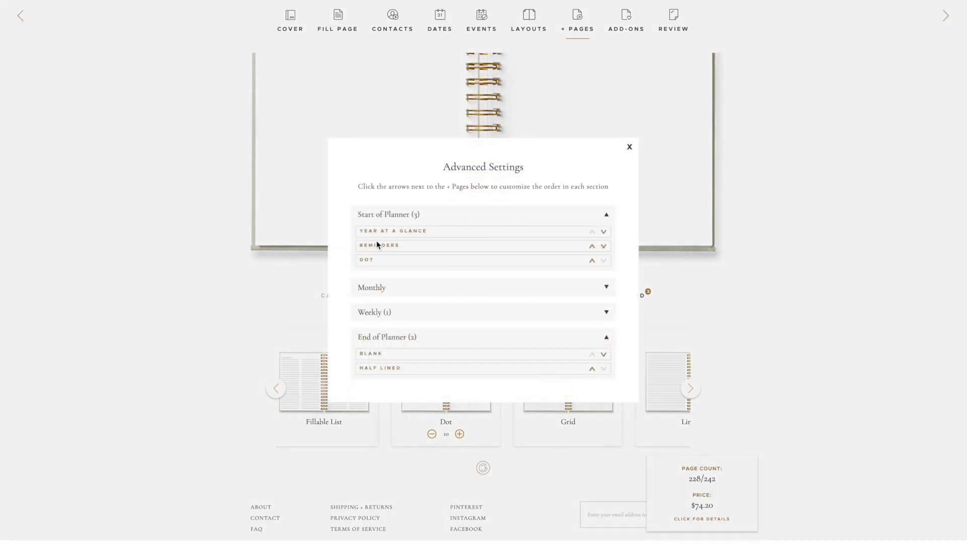
click(592, 261)
Step: On the Contacts step, enter the contact's name, email and a 'Doc' note
click(629, 147)
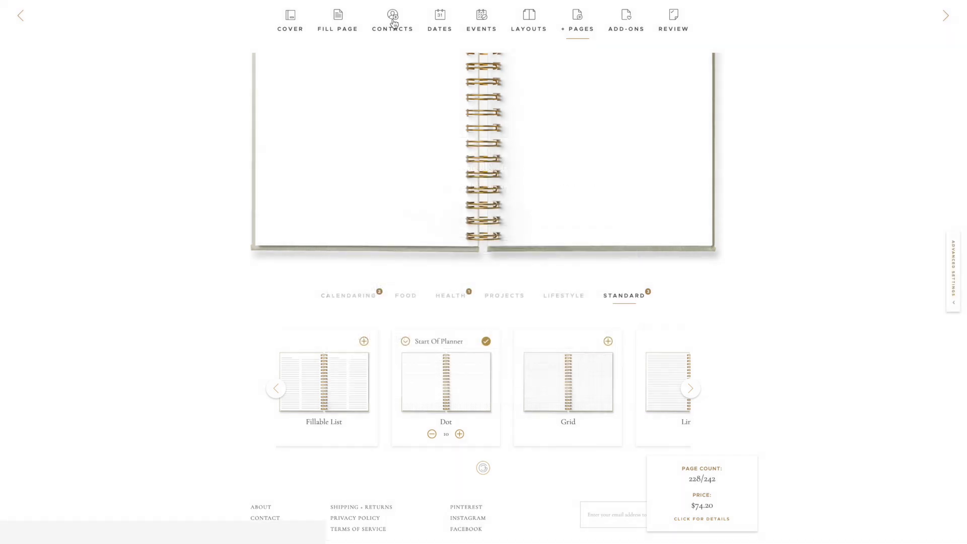
click(393, 22)
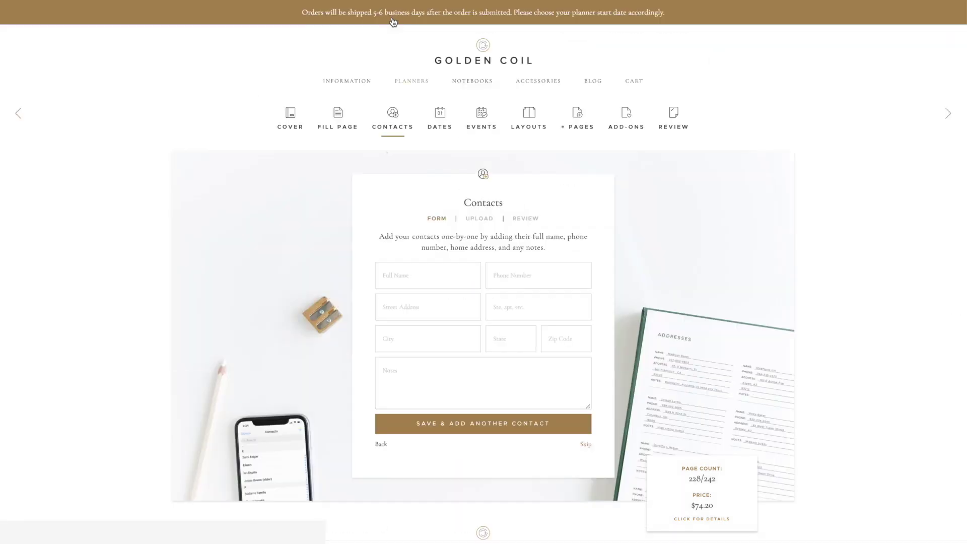
click(428, 276)
text(Name Here)
key(Tab)
text(email)
click(482, 383)
text(Doc)
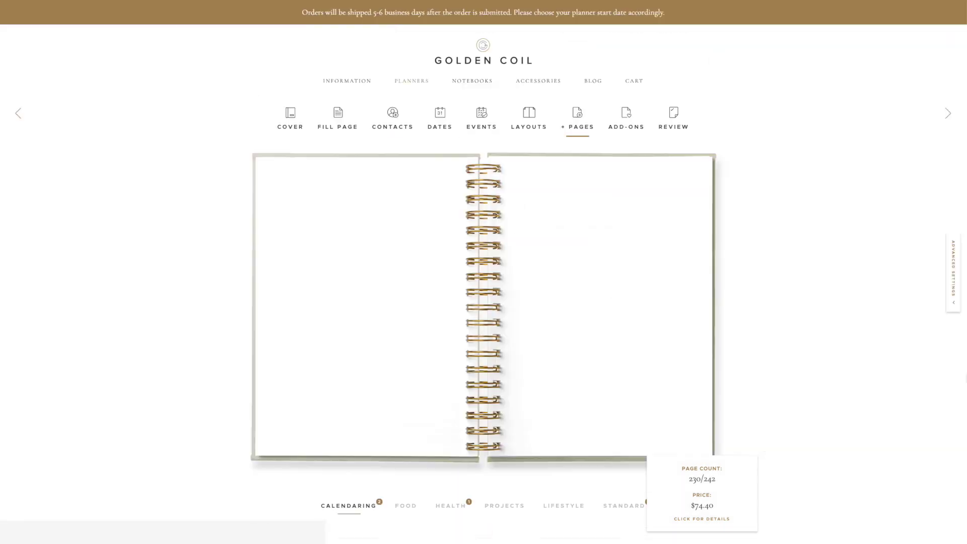
Step: Check that Contacts pages lead Start of Planner, then go to the Review preview
click(953, 300)
click(456, 257)
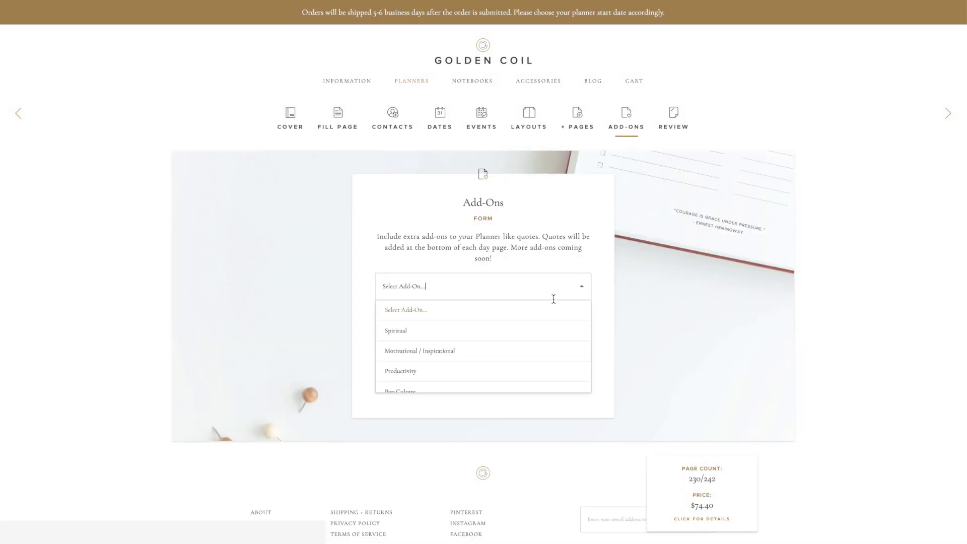
click(550, 369)
Step: Flip the preview from the cover through Year at a Glance, Dot, Wellness to the August week spread (pages 58–59)
click(673, 117)
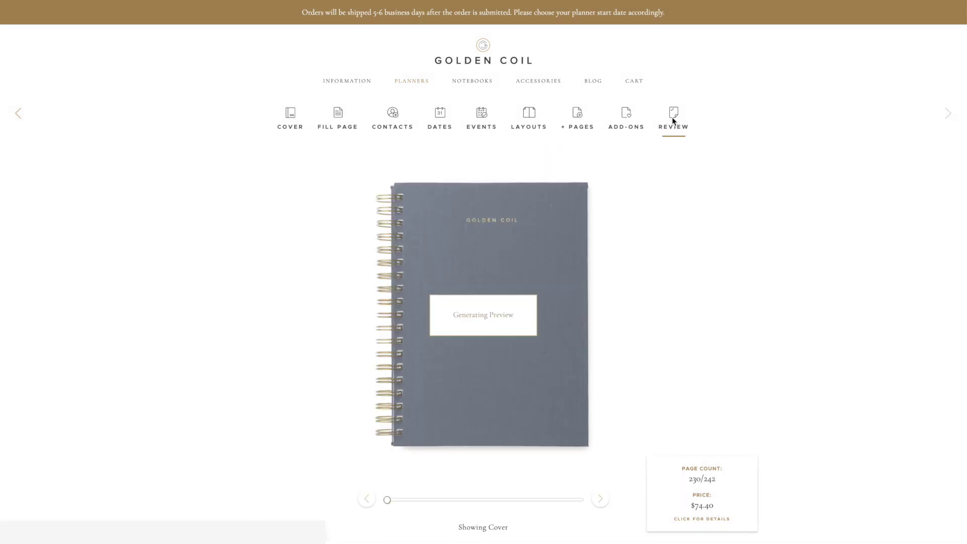
scroll(584, 289, down, 2)
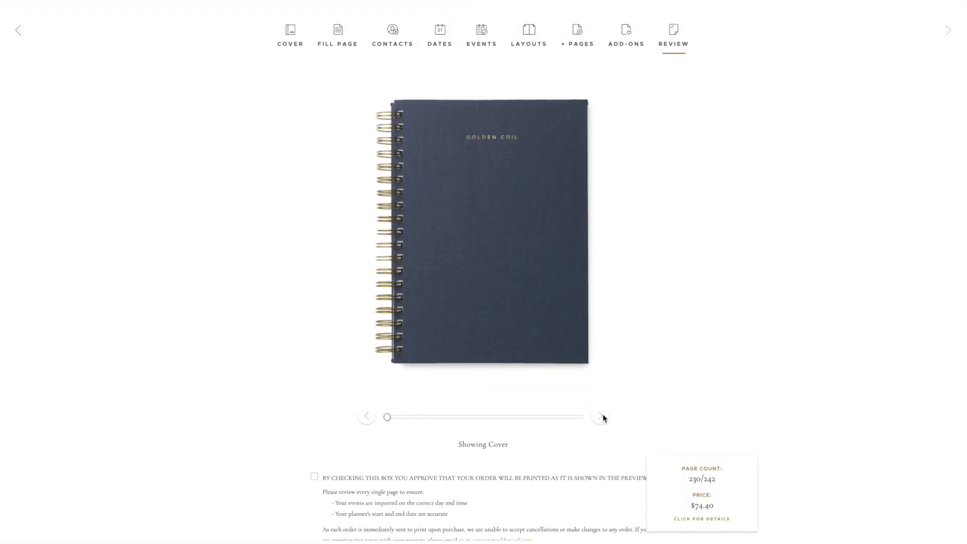
click(601, 417)
click(601, 416)
click(600, 417)
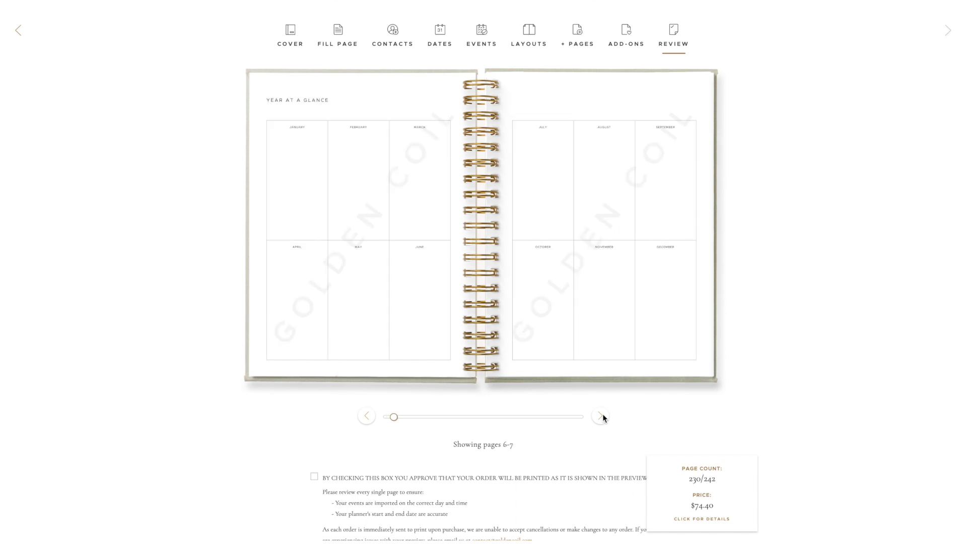
click(601, 416)
click(601, 416)
click(600, 416)
click(600, 415)
click(600, 416)
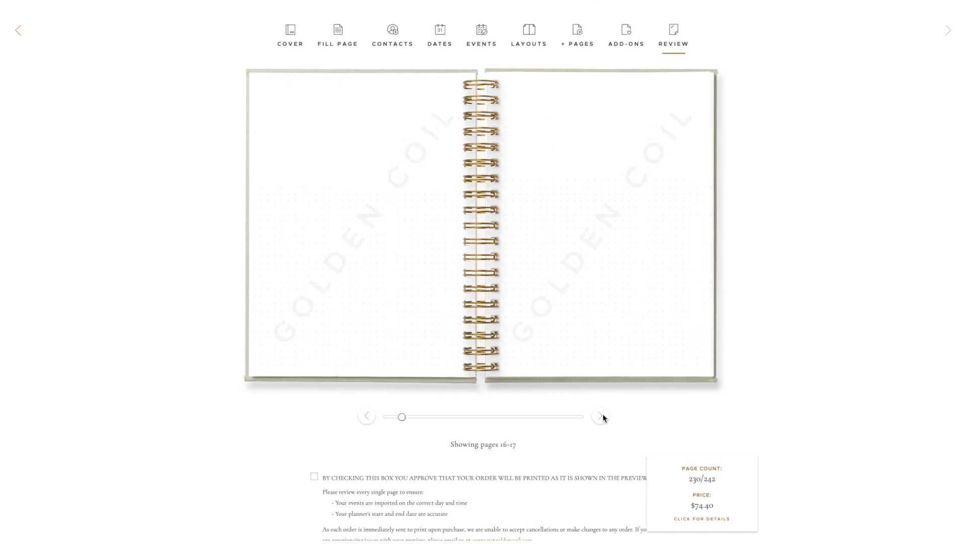
click(601, 416)
click(601, 416)
click(601, 415)
click(601, 416)
click(600, 416)
click(601, 416)
click(601, 416)
click(601, 416)
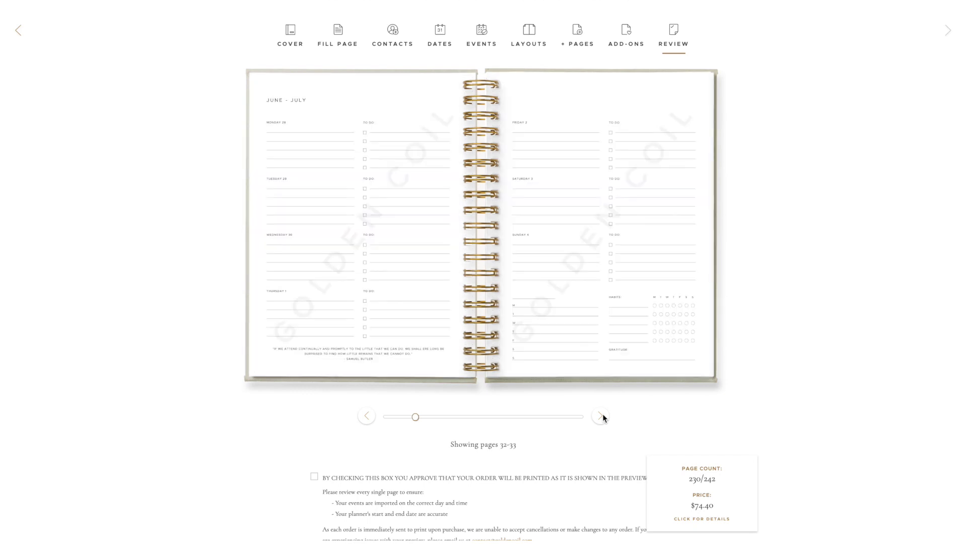
click(601, 416)
click(601, 416)
click(601, 416)
click(601, 416)
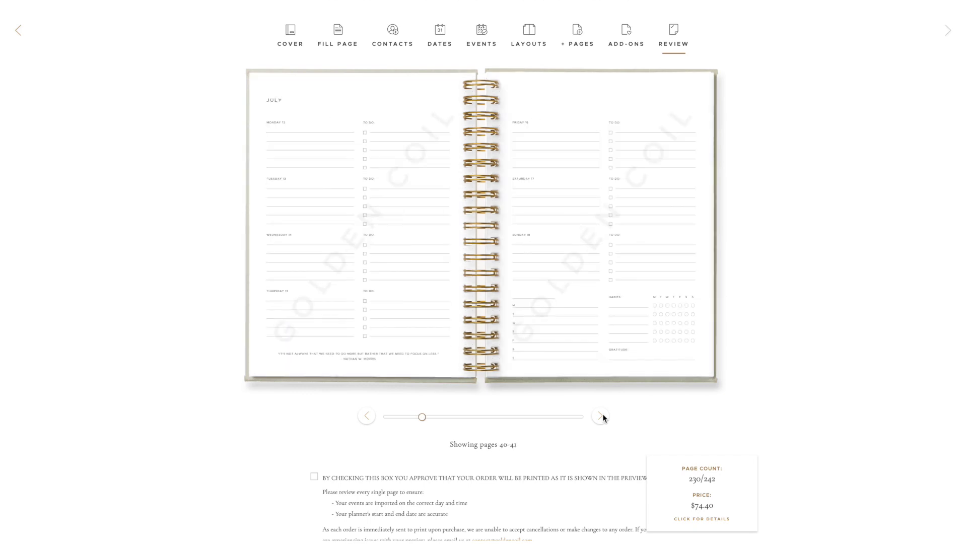
click(601, 415)
click(600, 416)
click(601, 416)
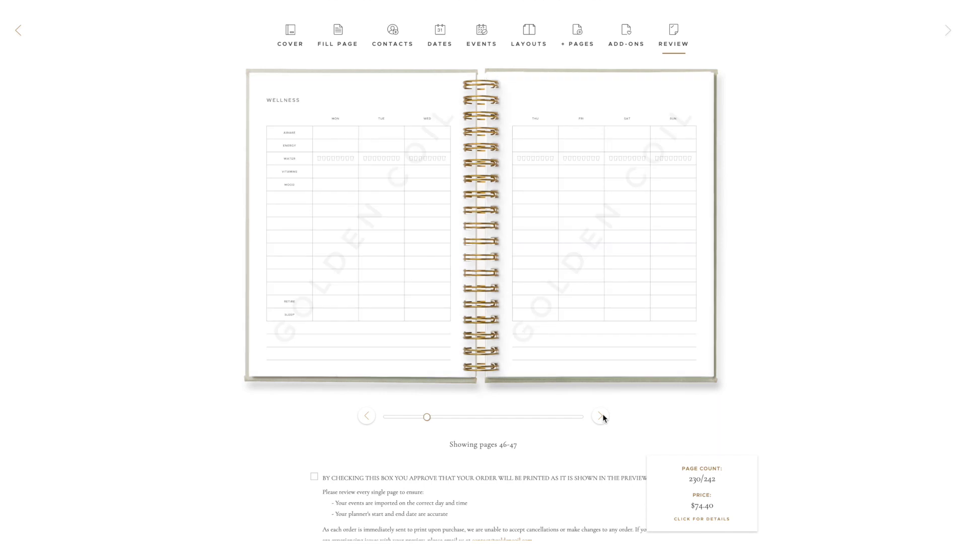
click(600, 416)
click(600, 416)
click(601, 416)
click(600, 416)
click(601, 416)
click(600, 416)
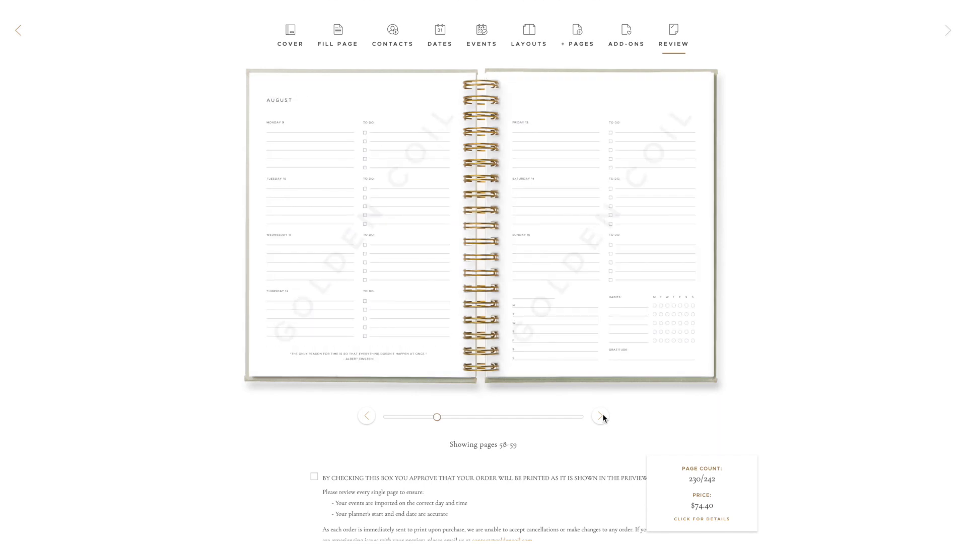